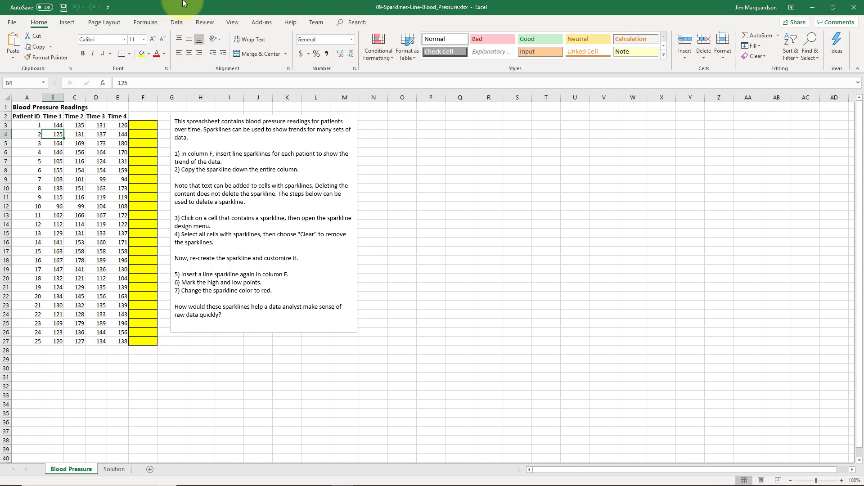
Step: Examine how the second patient's blood pressure readings change from Time 1 to Time 4
key(Right)
key(Right)
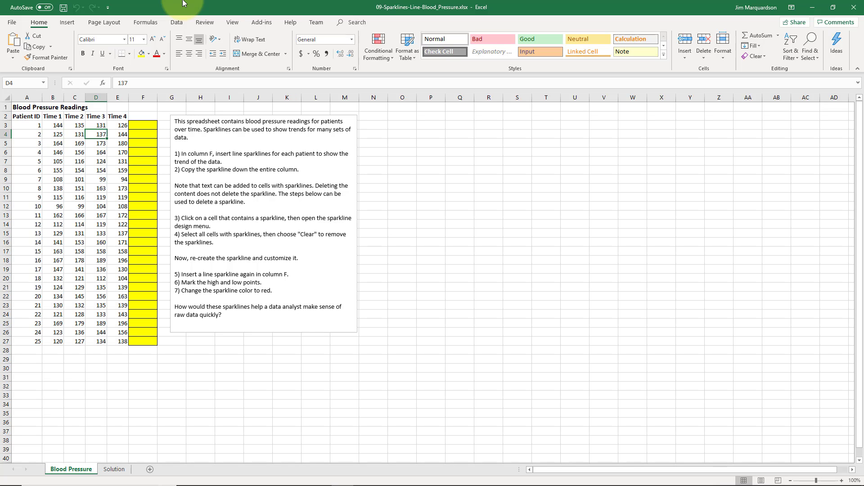
key(Left)
key(Right)
key(Right)
key(Left)
key(Left)
key(Left)
key(Right)
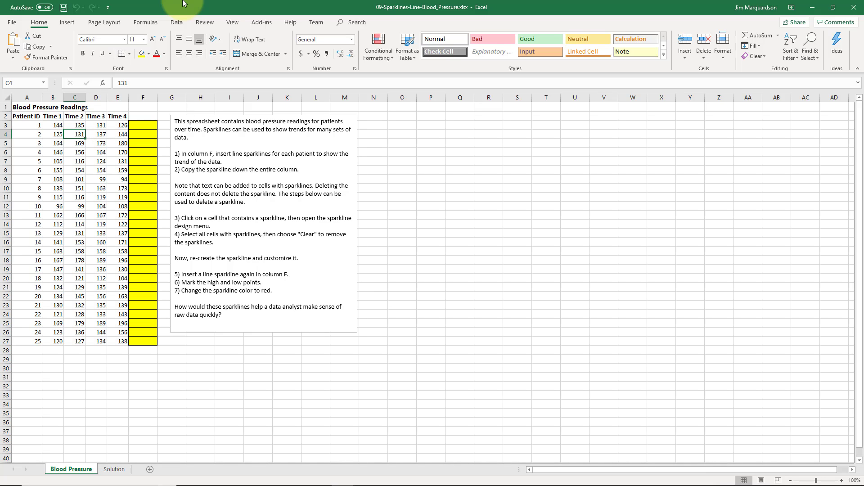
key(Right)
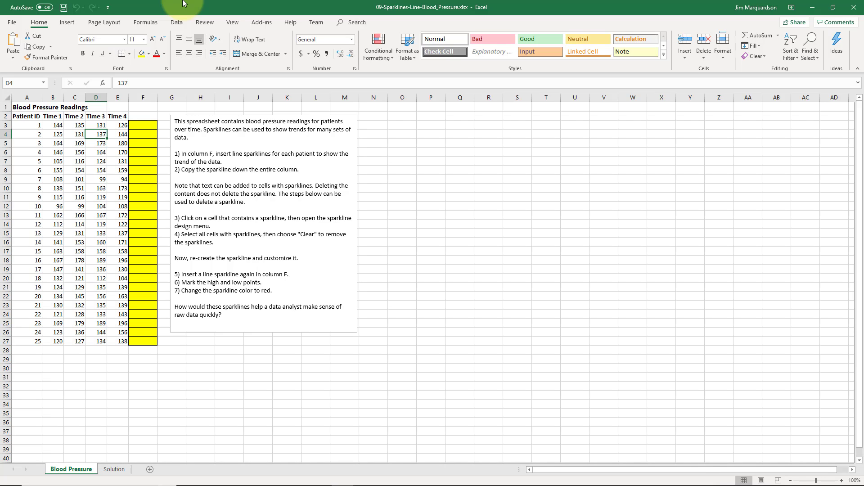
Step: Insert a line sparkline in F3 using the data range B3:E3 and copy it down through F27
click(146, 125)
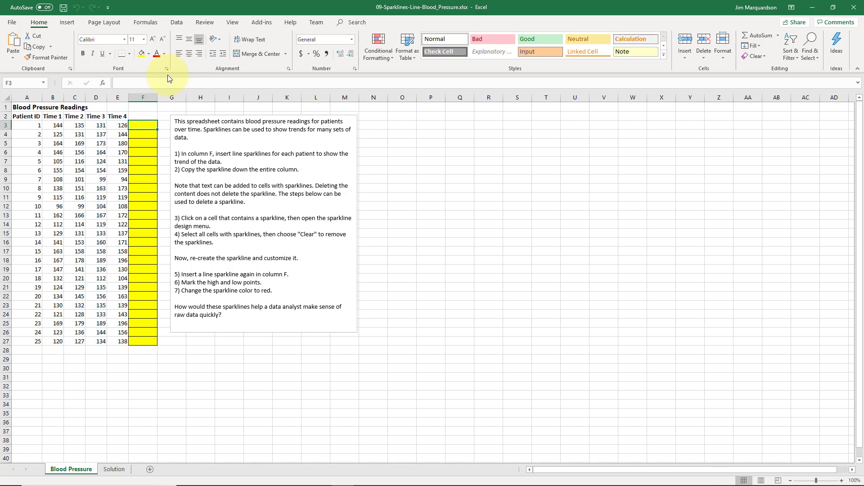
click(68, 23)
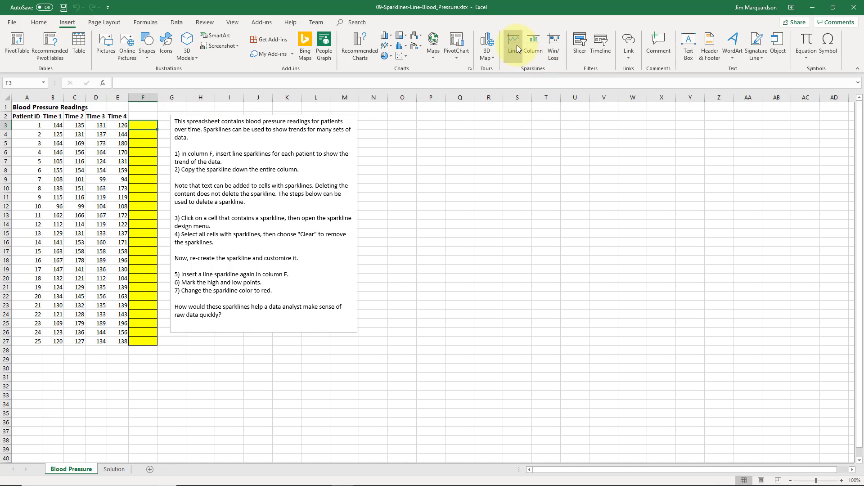
click(516, 45)
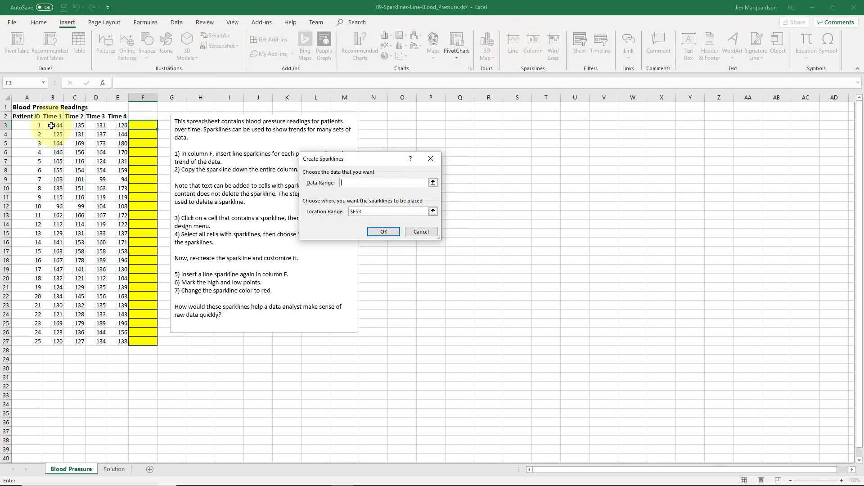
drag(51, 126, 120, 126)
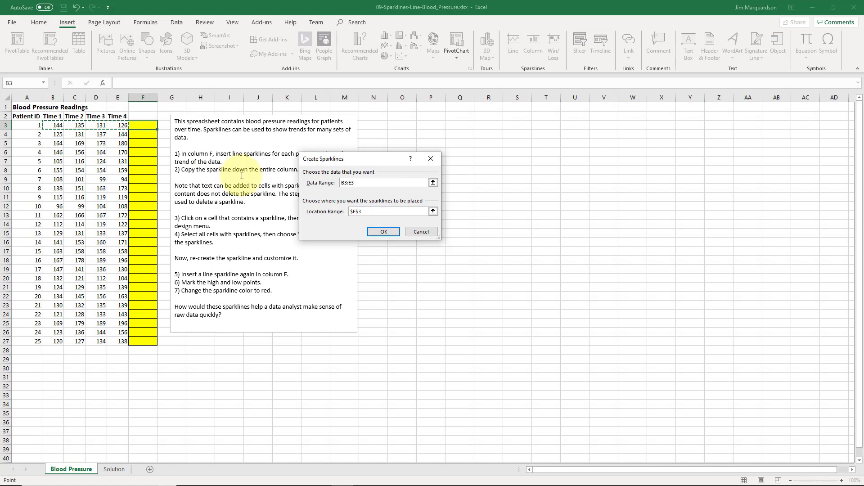
click(382, 231)
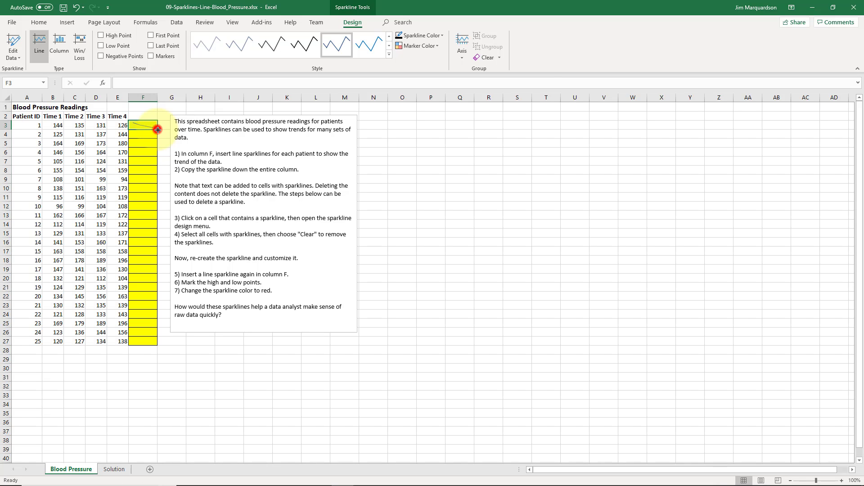
drag(157, 130, 143, 345)
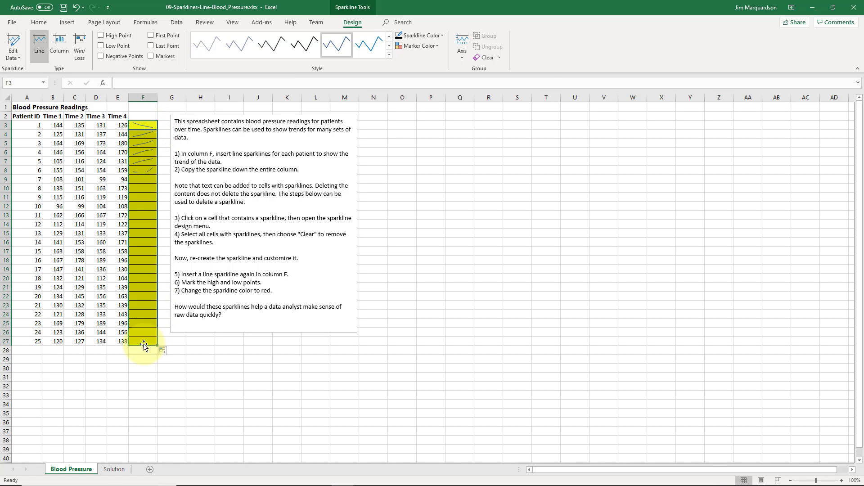
Step: Compare the first patients' readings with the trend lines beside them in column F
click(146, 127)
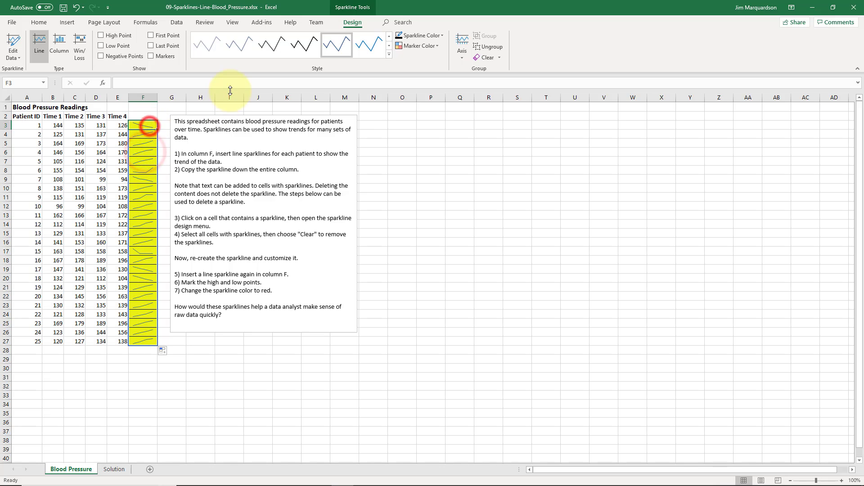
key(Left)
key(Left)
key(Left)
key(Left)
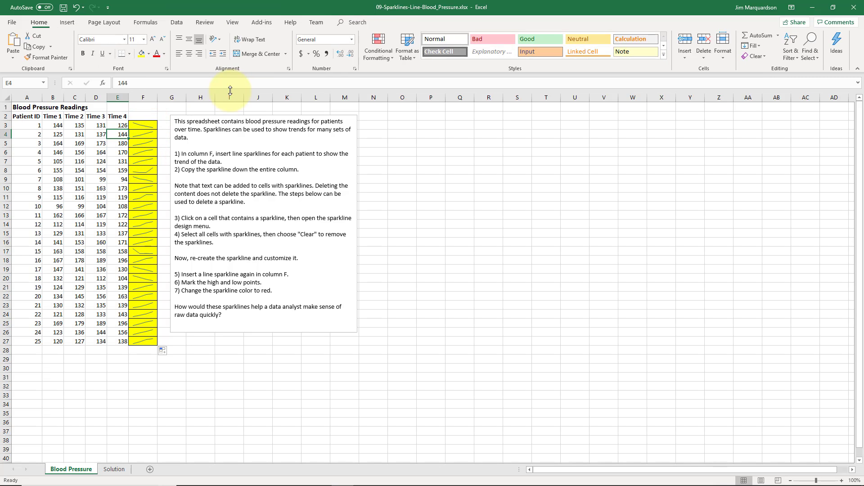
key(Right)
key(Right)
key(Right)
key(Right)
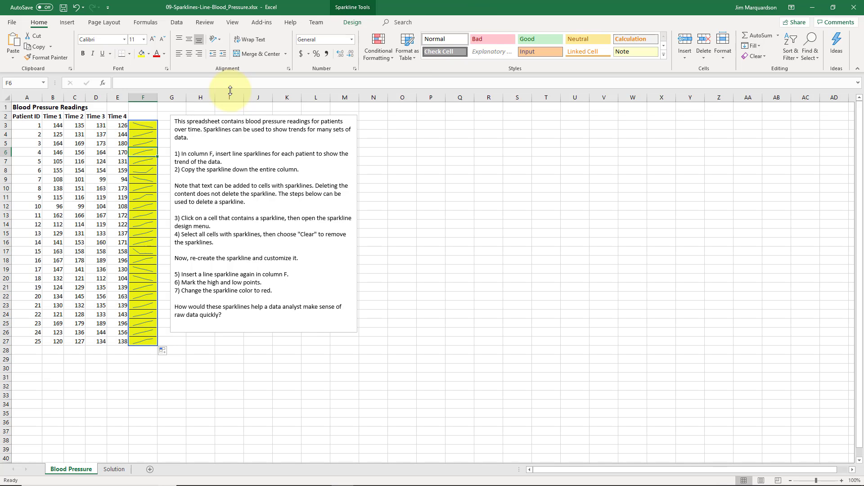
key(Down)
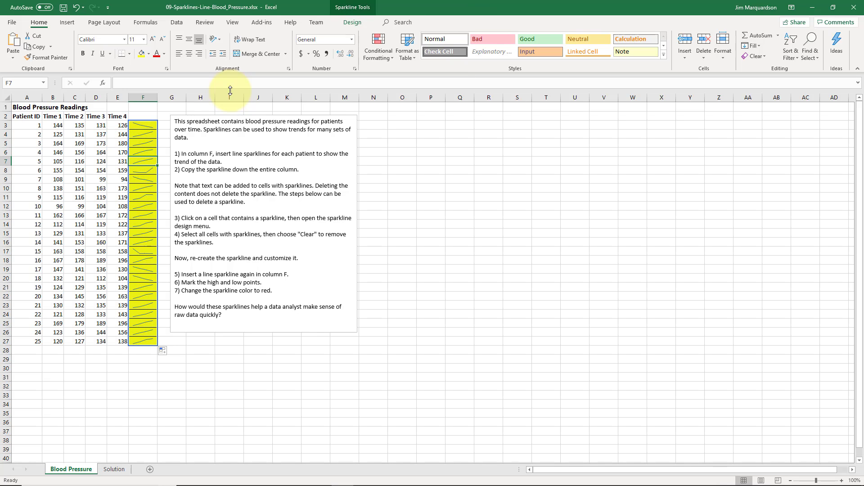
Step: Examine the sparklines in column F patient by patient for rising, falling and flat blood pressure trends
click(149, 137)
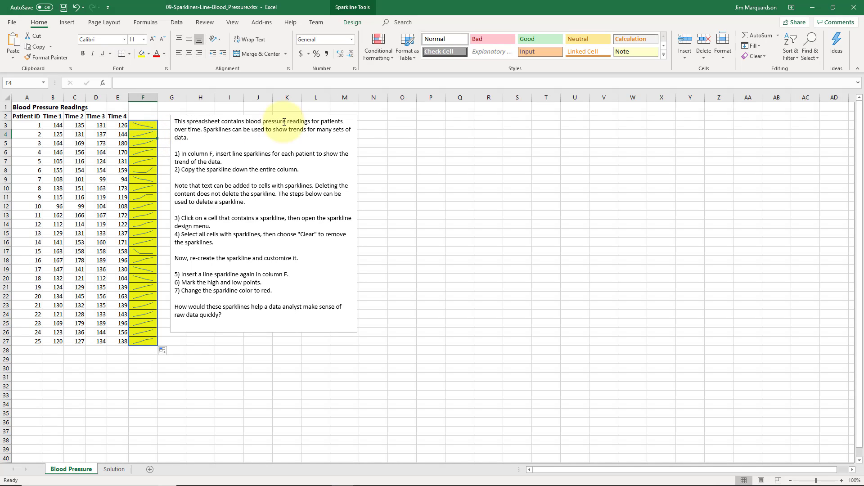
key(Down)
key(Down)
key(Down)
key(Down)
key(Down)
key(Down)
key(Down)
key(Down)
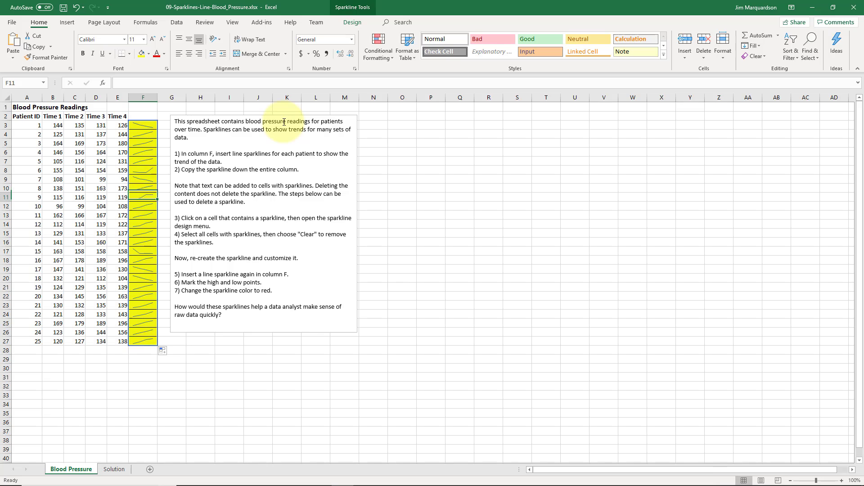
key(Down)
key(Down)
key(Down)
key(Down)
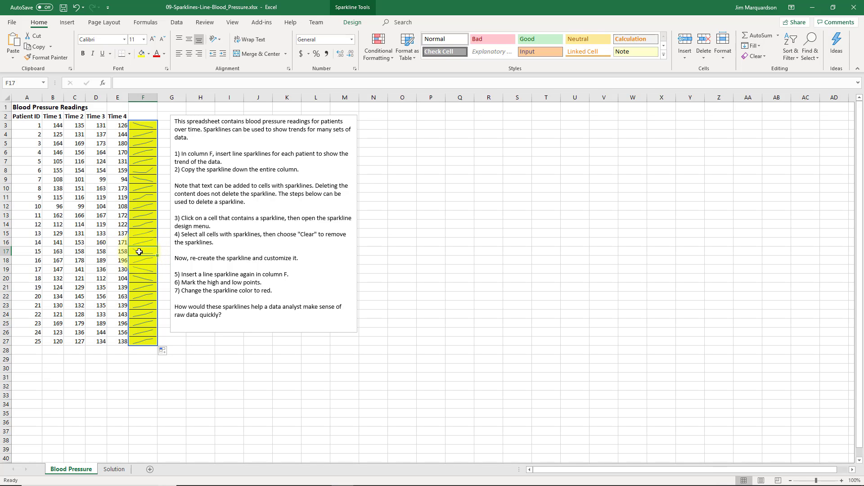
click(143, 295)
key(Down)
key(Down)
key(Down)
key(Down)
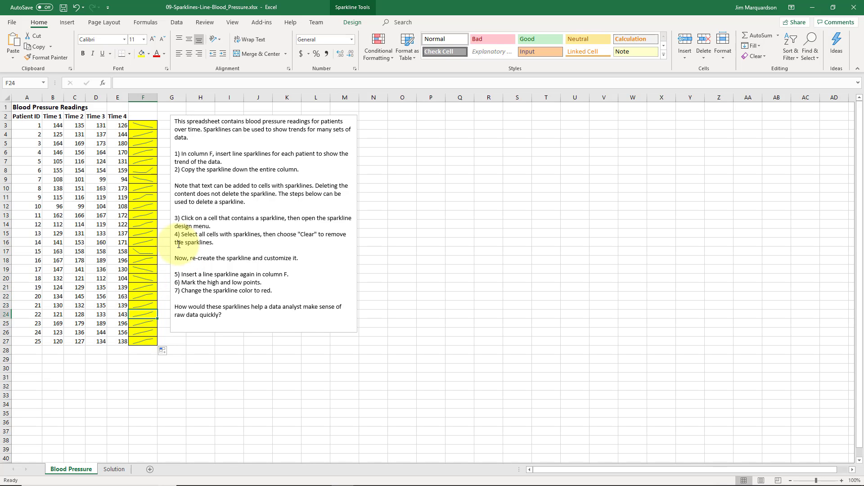
key(Up)
key(Up)
key(Up)
key(Up)
key(Up)
key(Up)
key(Up)
key(Up)
key(Up)
key(Up)
key(Up)
key(Up)
key(Up)
key(Up)
key(Up)
key(Up)
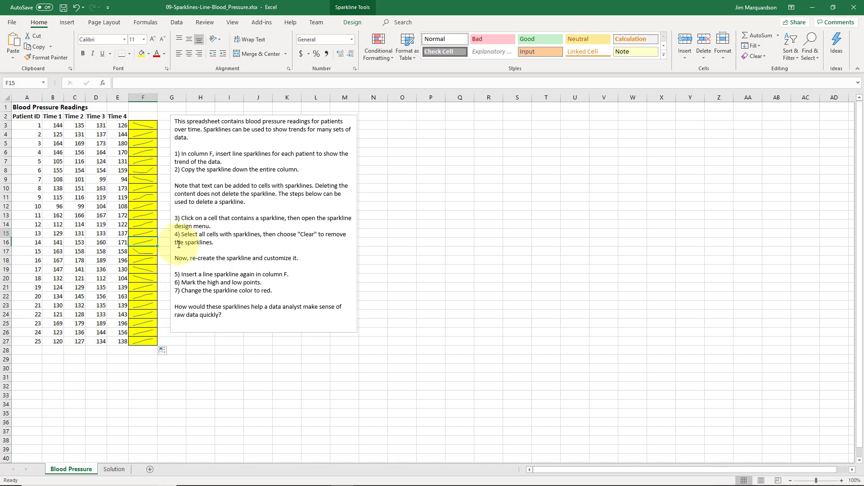
key(Up)
key(Up)
key(Up)
key(Up)
key(Up)
key(Up)
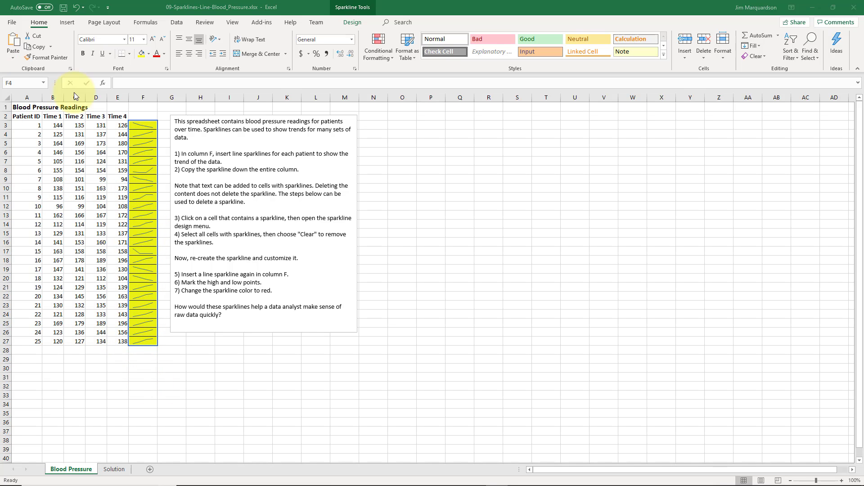
Step: Try to remove the sparkline in F3 by deleting the cell's contents
click(144, 125)
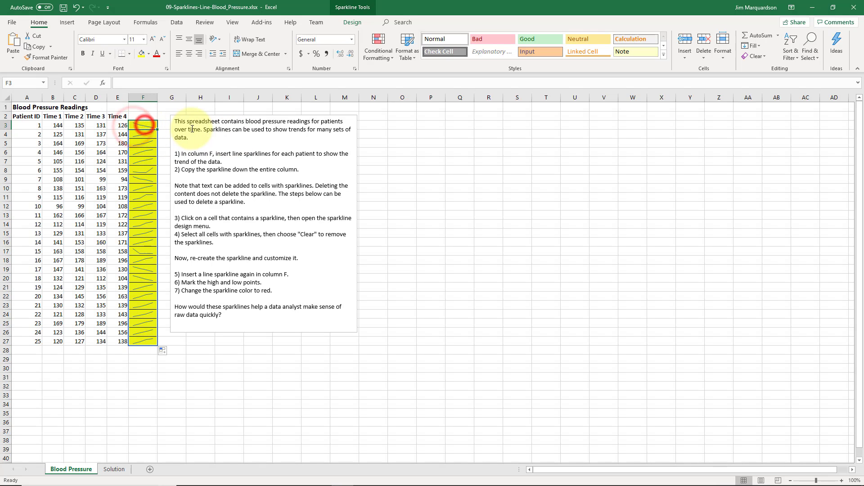
key(Delete)
key(Down)
key(Down)
key(Down)
key(Down)
key(Down)
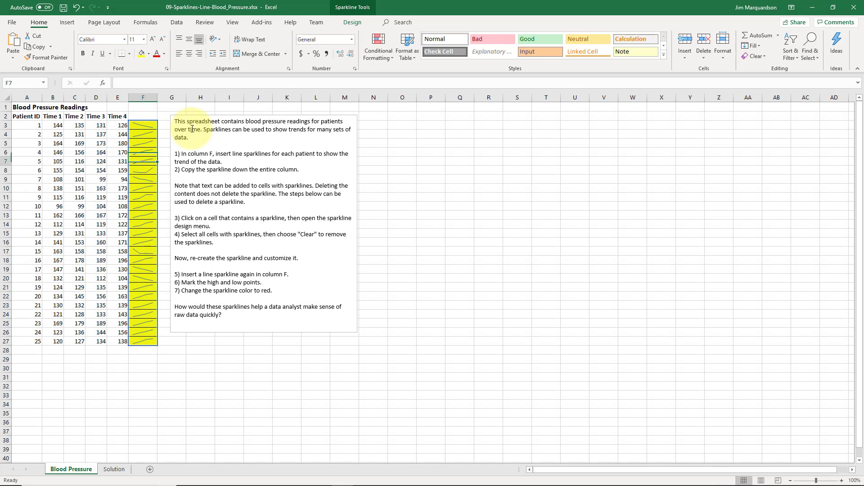
Step: Clear the selected sparklines from F3:F27
key(Up)
key(Up)
key(Up)
key(Up)
key(Up)
key(ctrl+shift+Down)
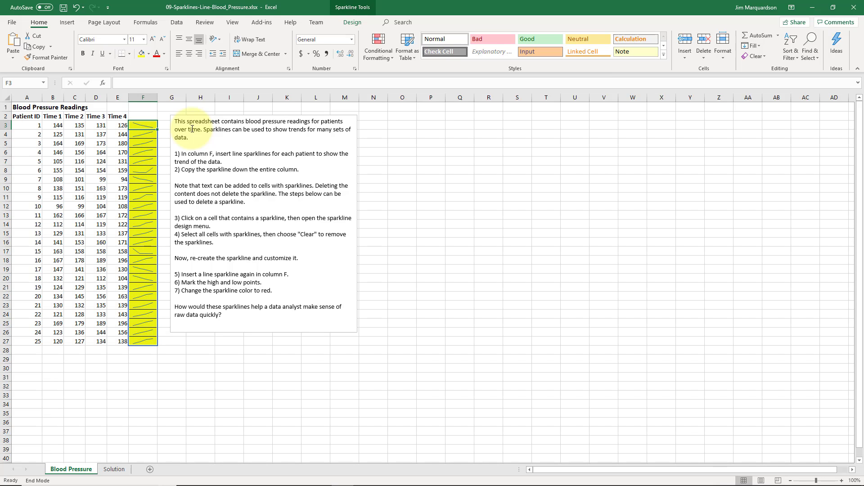
key(shift+Down)
key(ctrl+Home)
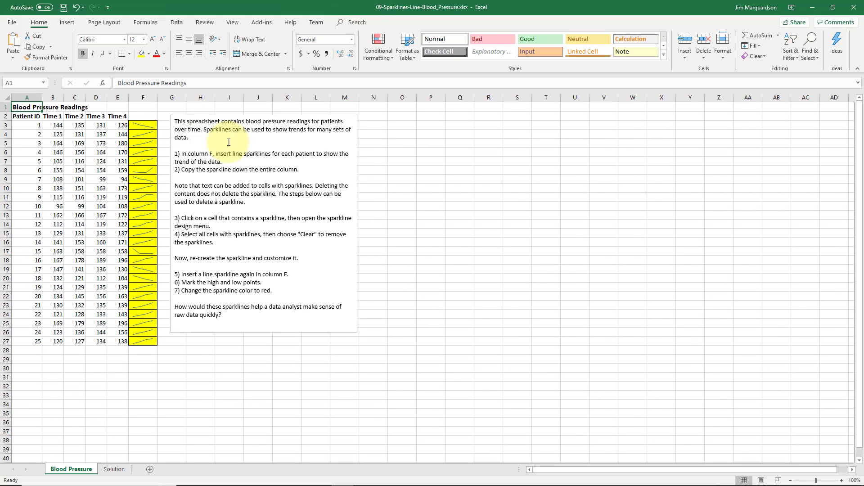
drag(145, 126, 145, 344)
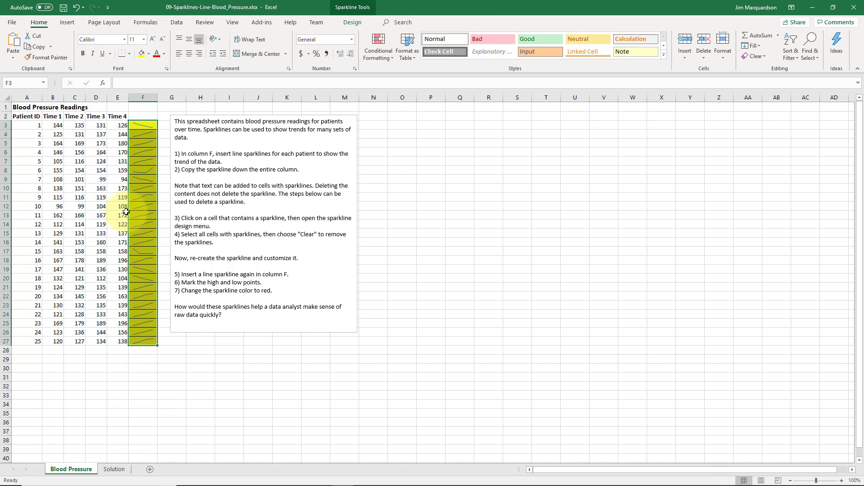
click(352, 24)
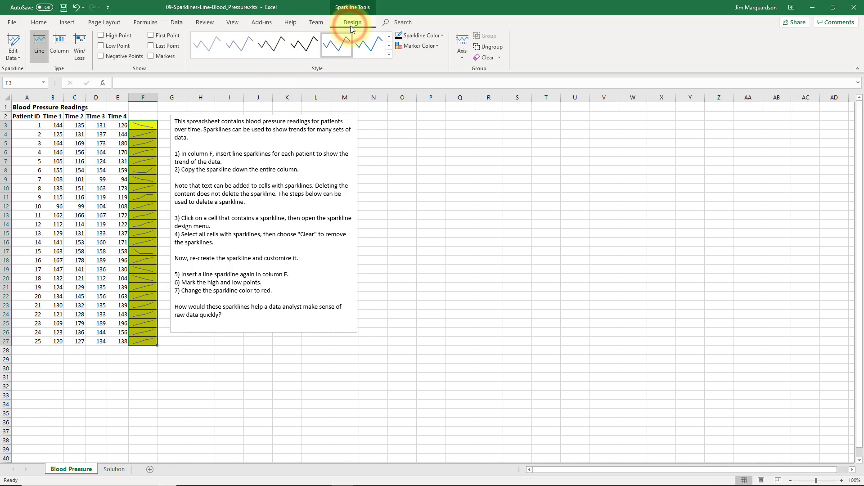
click(497, 58)
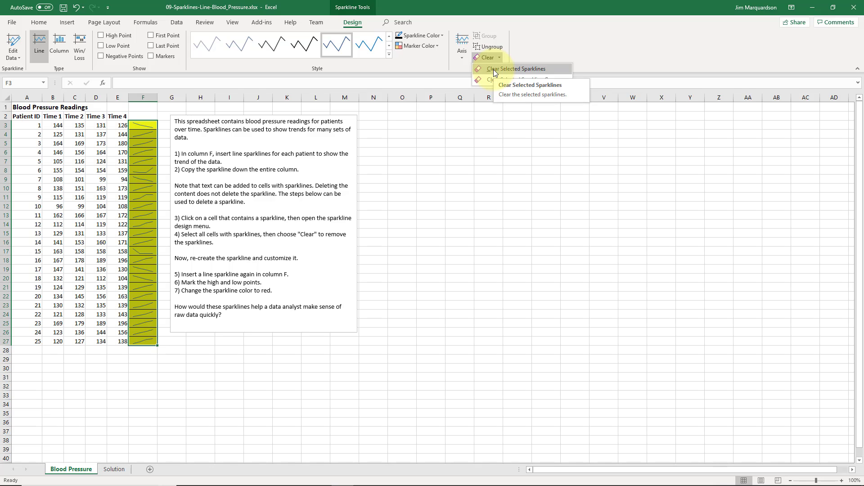
click(493, 69)
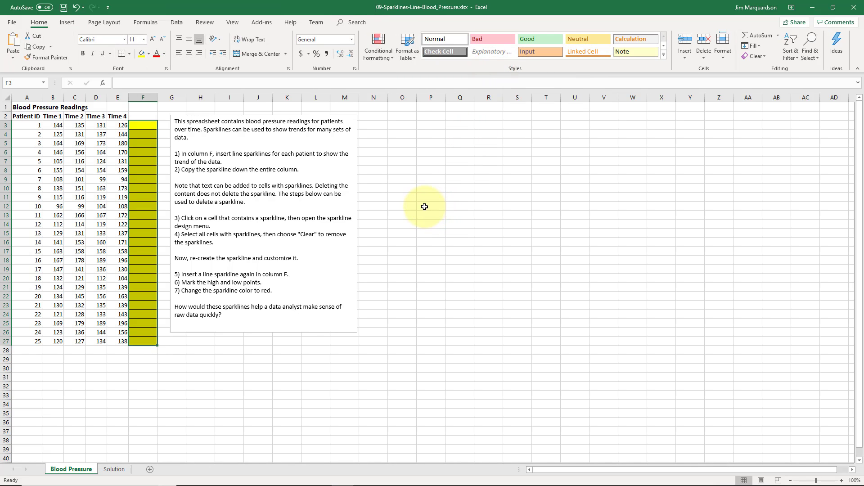
Step: Create a new line sparkline in F3 from the first patient's readings in B3:E3
click(116, 178)
click(139, 125)
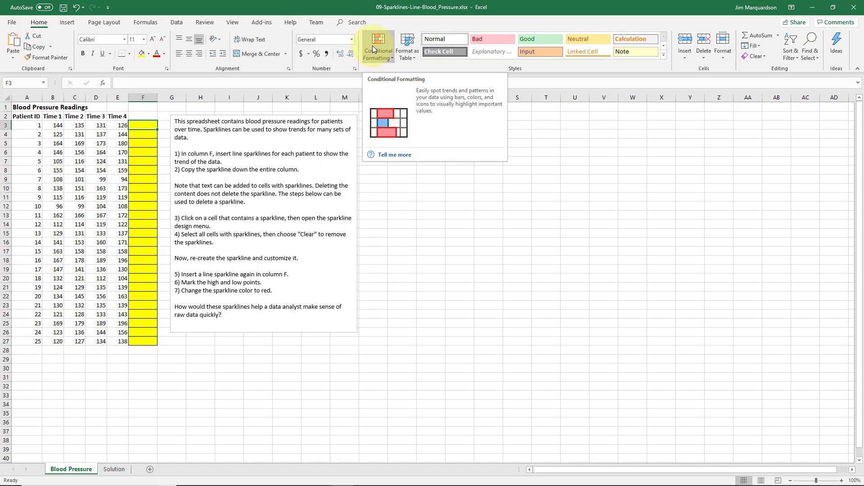
click(72, 23)
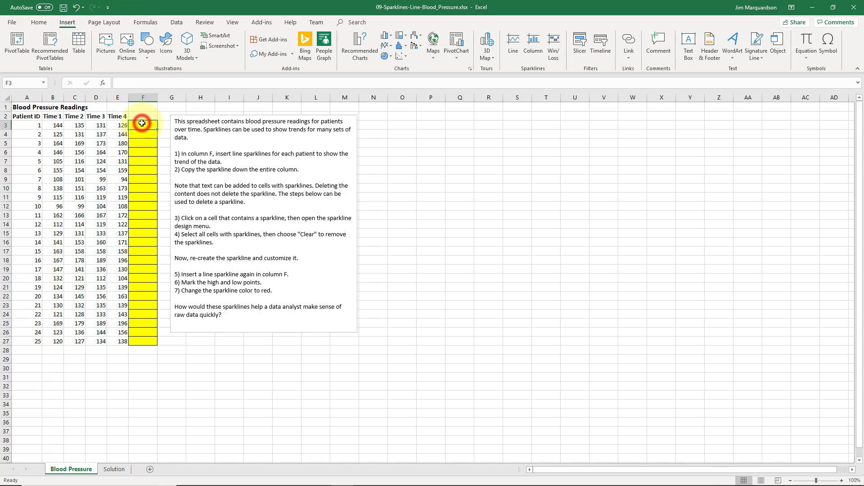
click(517, 50)
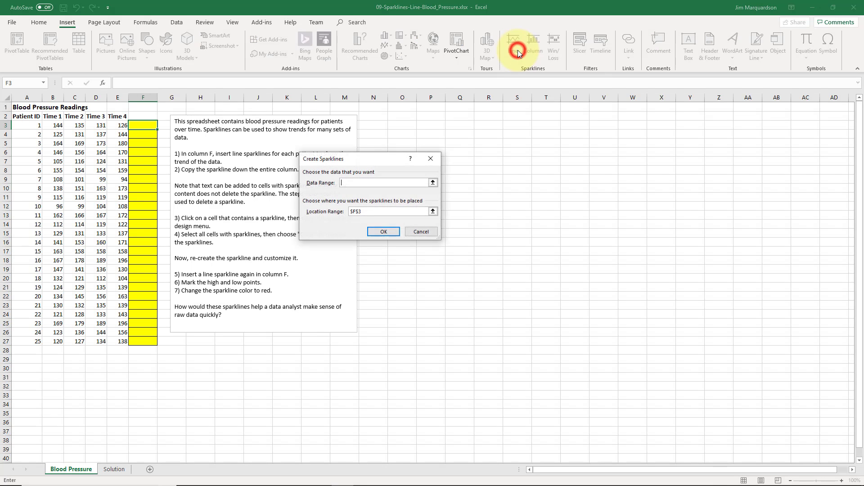
drag(56, 125, 120, 126)
click(384, 231)
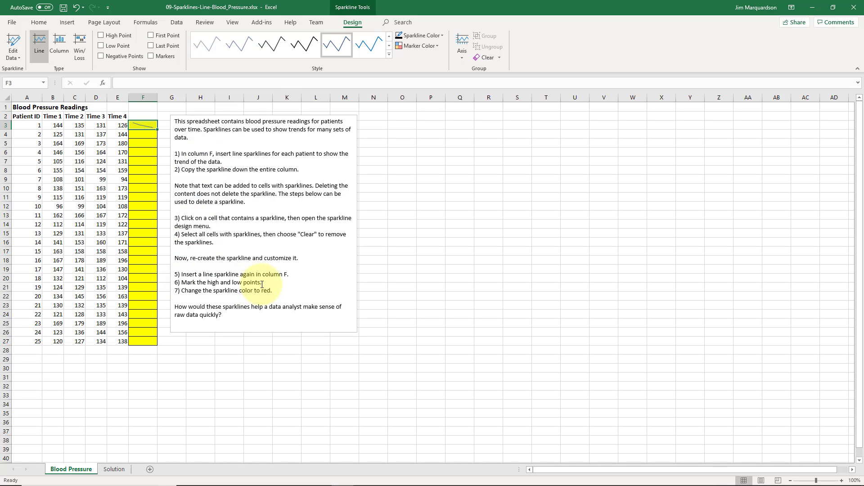
Step: Mark the high point and low point on the sparkline in F3 and check them against the first patient's readings
click(102, 34)
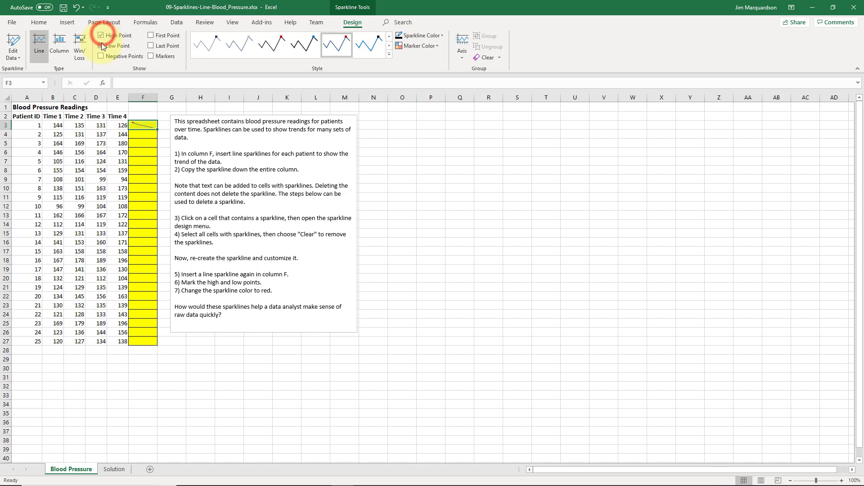
click(101, 46)
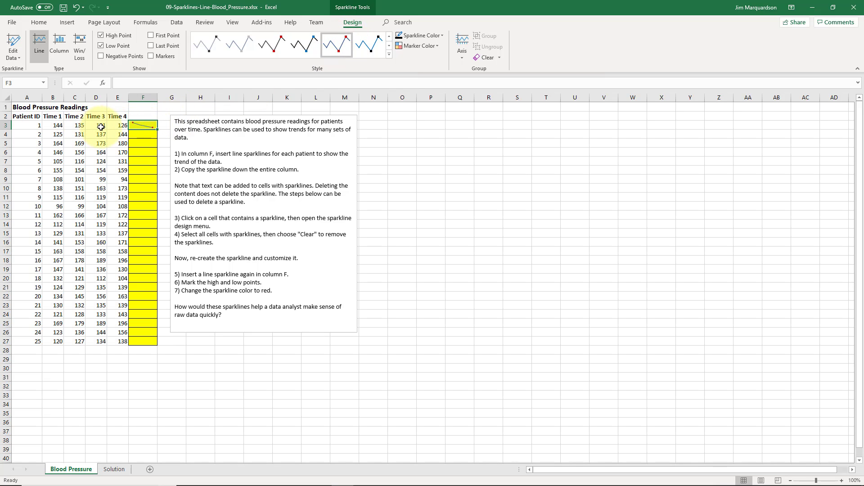
drag(80, 127, 90, 127)
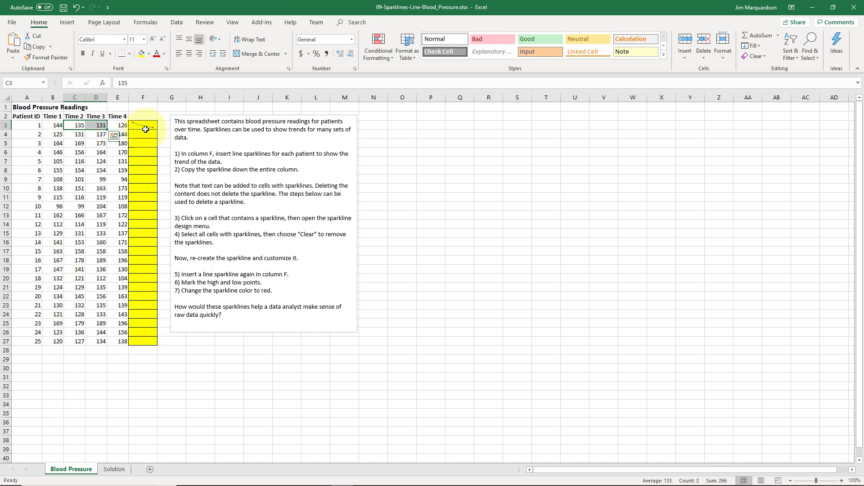
click(53, 125)
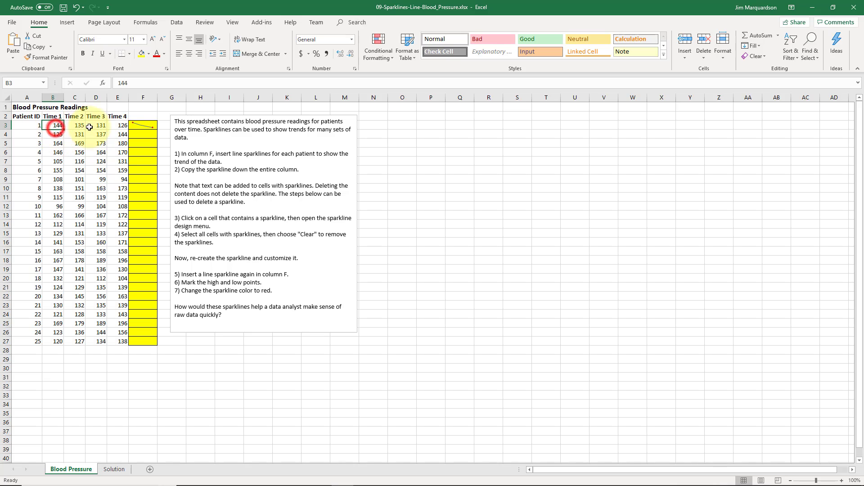
Step: Change the line color of the sparkline in F3 to the standard red
click(117, 125)
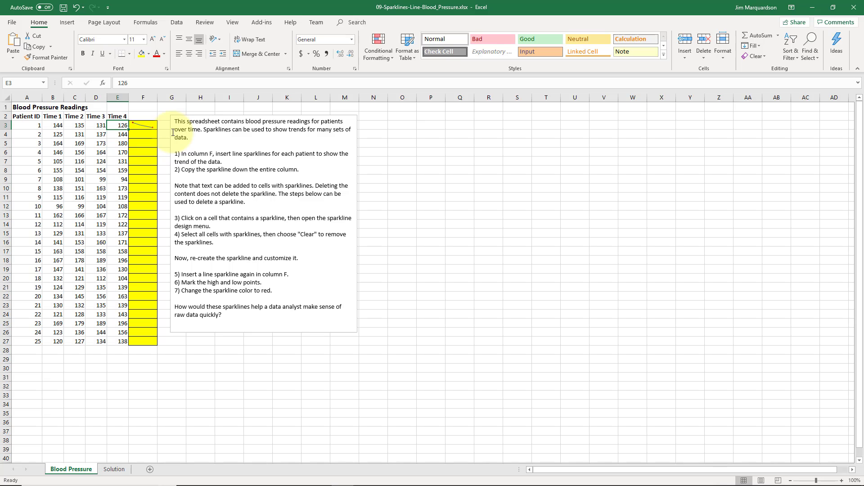
click(143, 127)
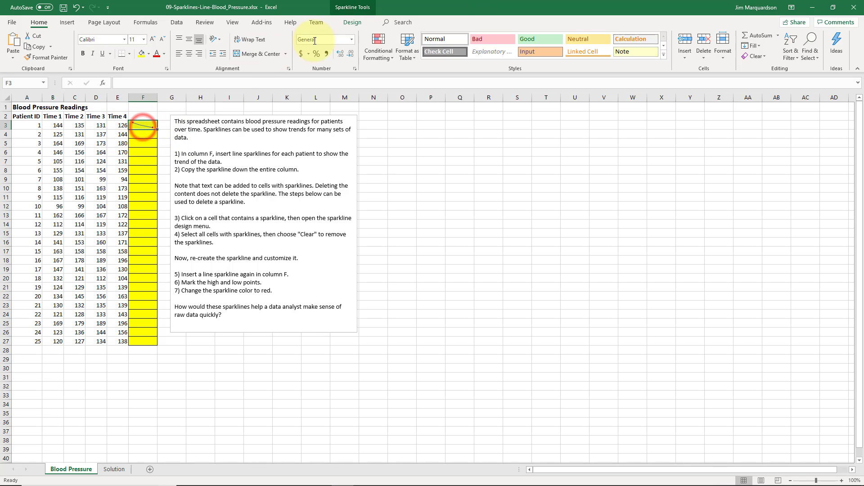
click(351, 22)
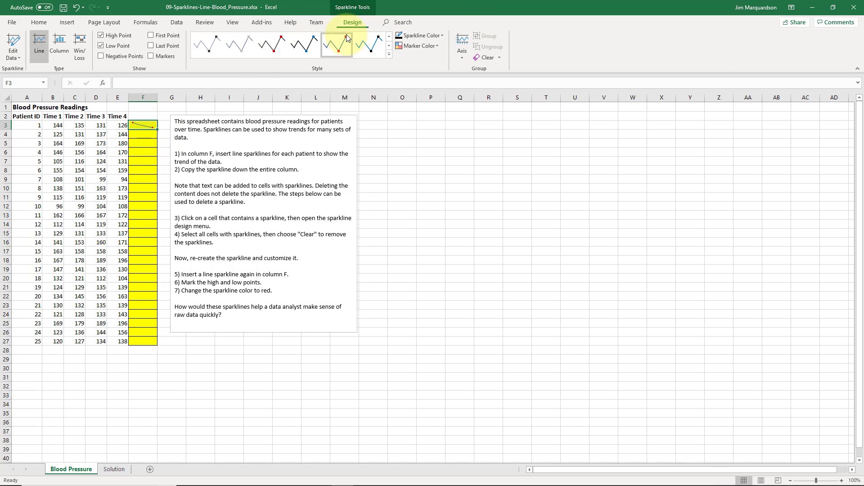
click(443, 36)
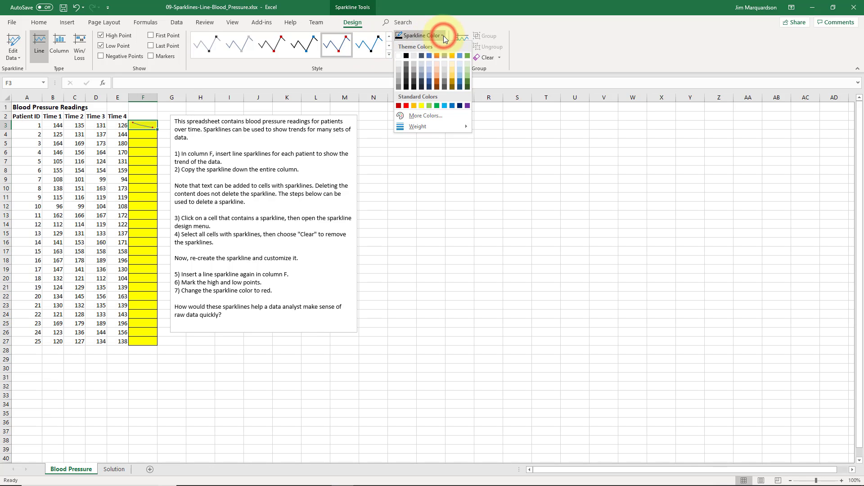
click(407, 106)
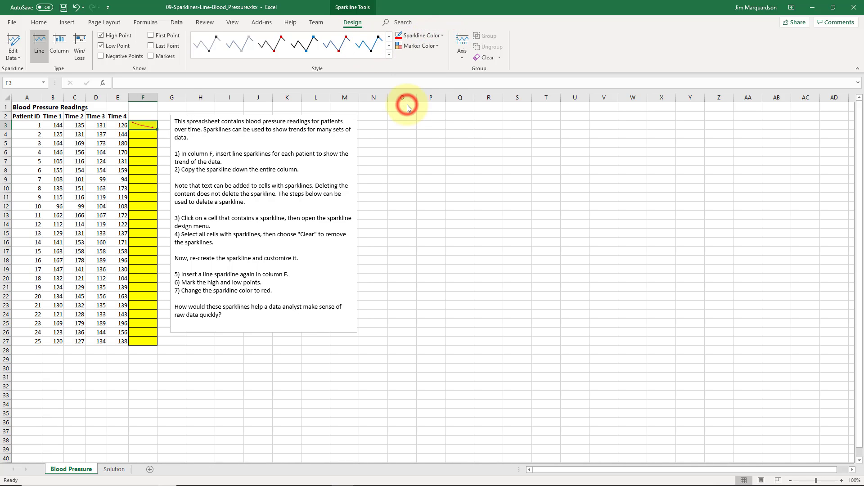
click(372, 150)
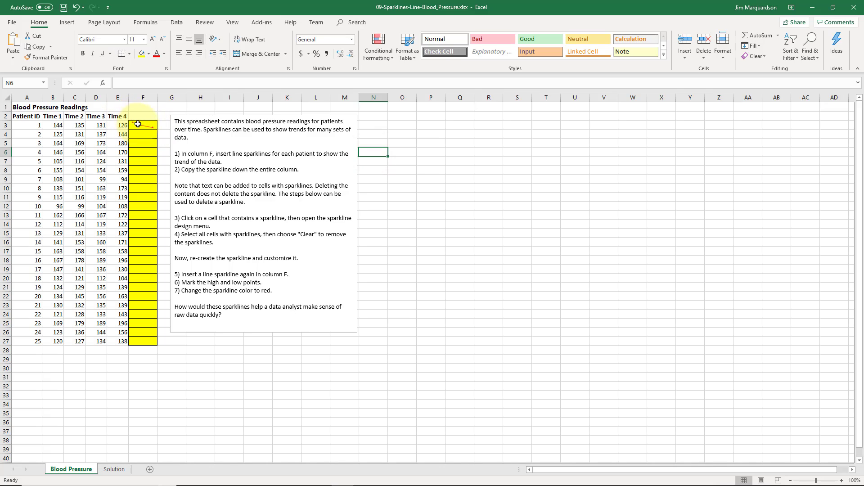
Step: Look over the style and marker color options for the sparkline in F3, and fill it down through F27
click(152, 127)
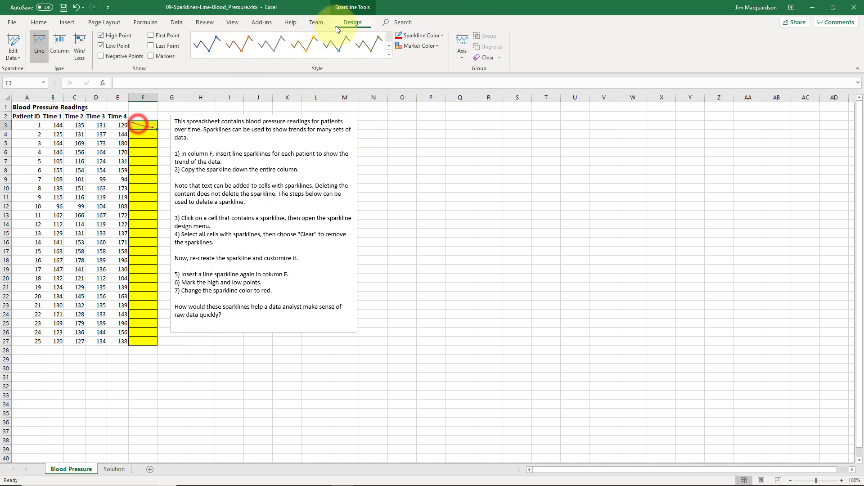
click(389, 46)
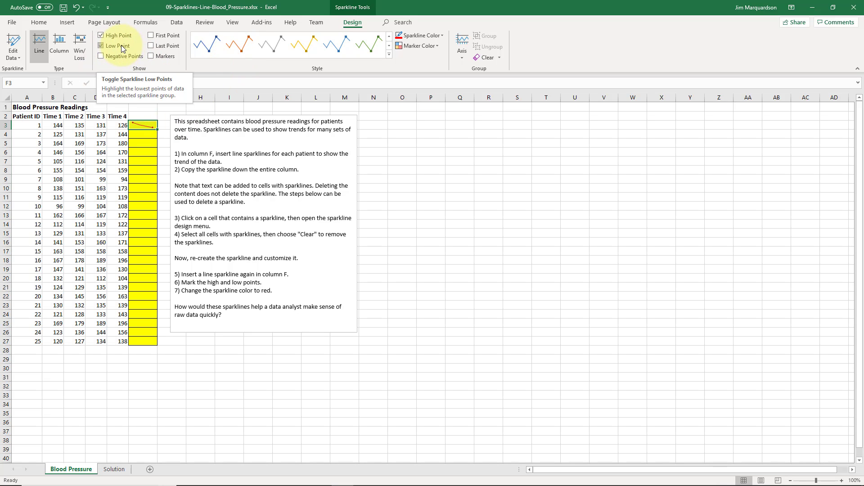
click(415, 47)
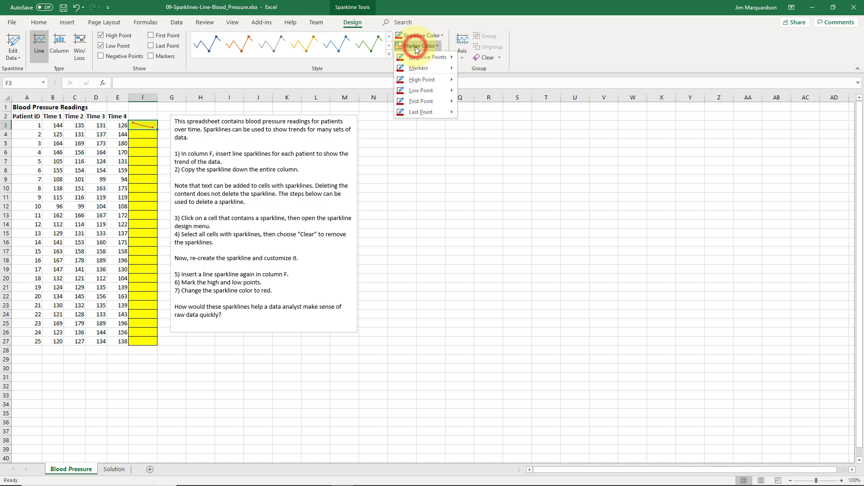
click(415, 47)
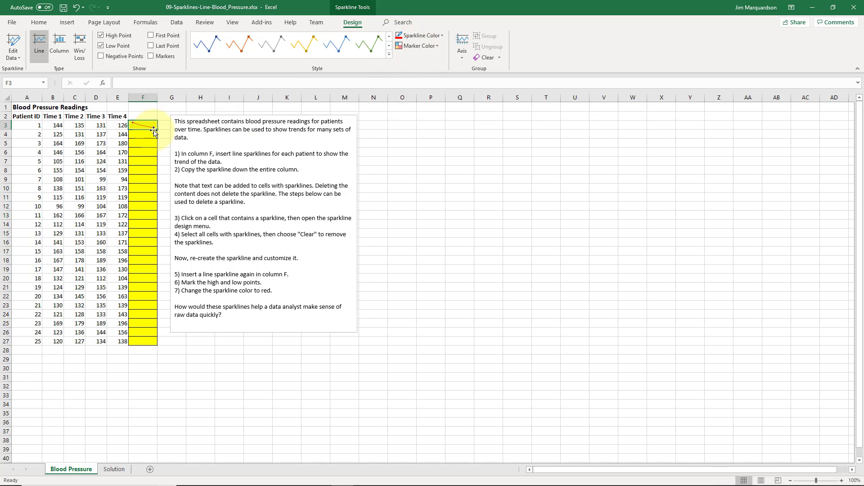
drag(154, 131, 143, 345)
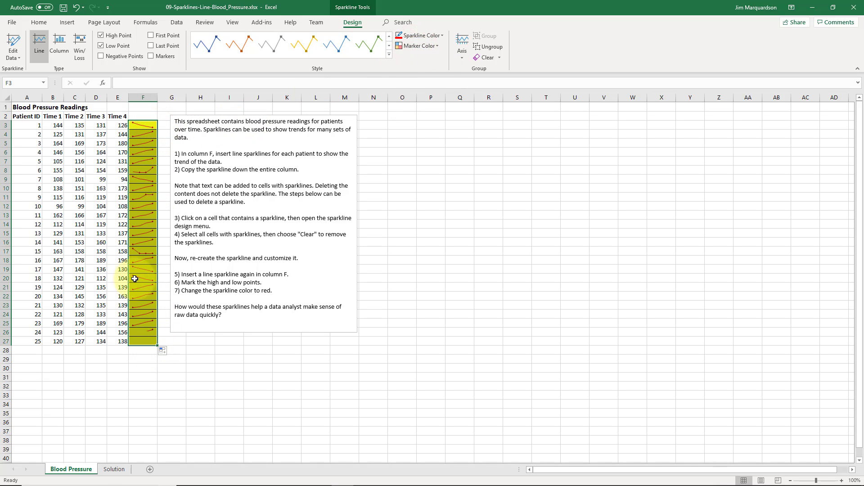
click(95, 187)
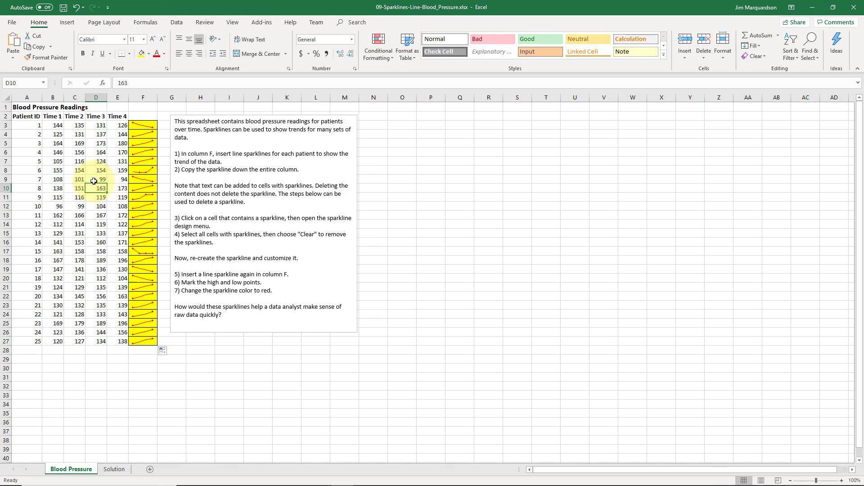